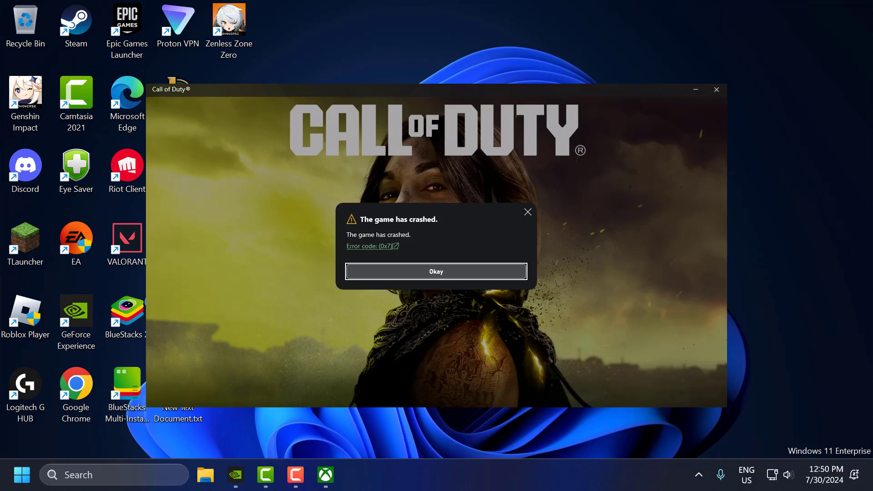
# Click Okay on the 'The game has crashed' message to close Call of Duty
pyautogui.click(436, 271)
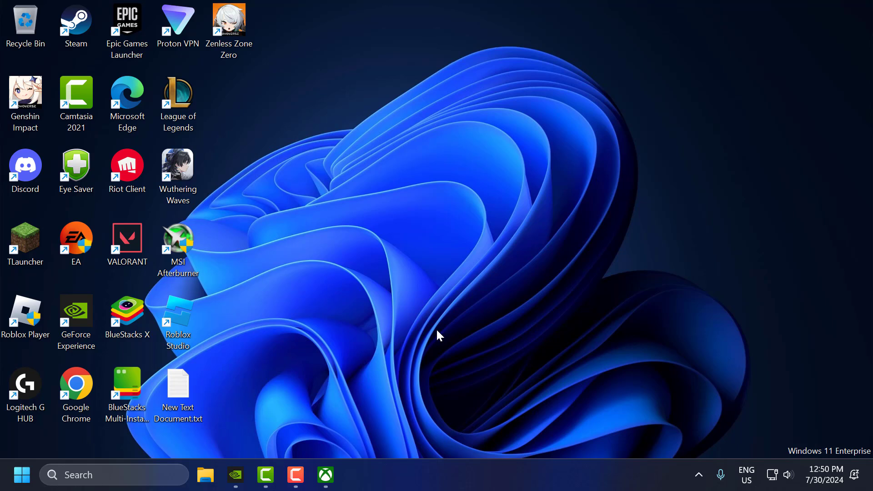
# Run a Windows Update check, which reports the PC is up to date, then close Settings
pyautogui.click(57, 474)
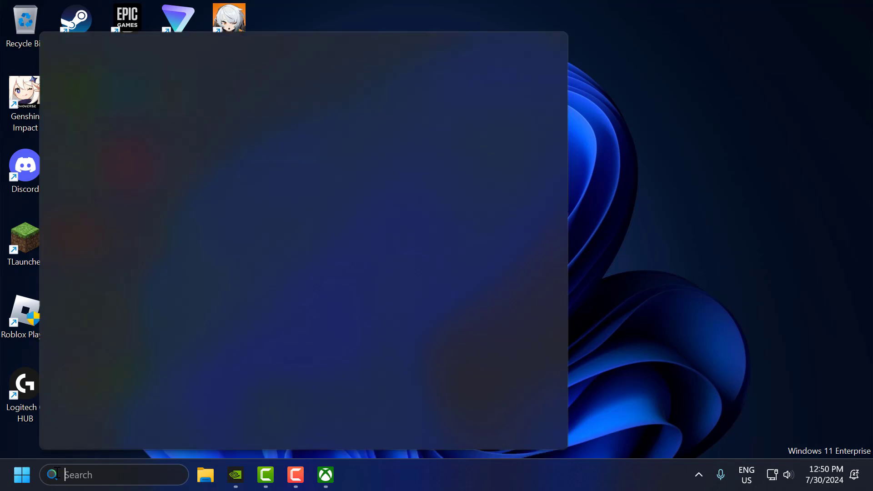
pyautogui.write('check for updates')
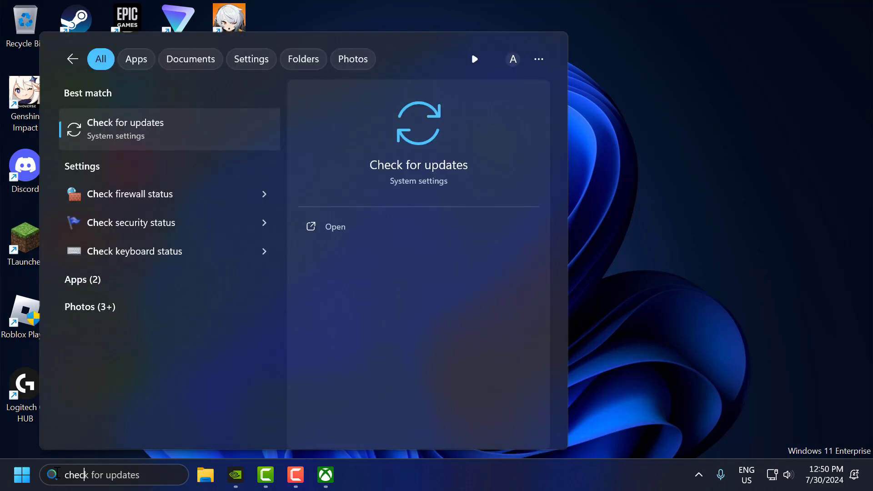
pyautogui.click(176, 132)
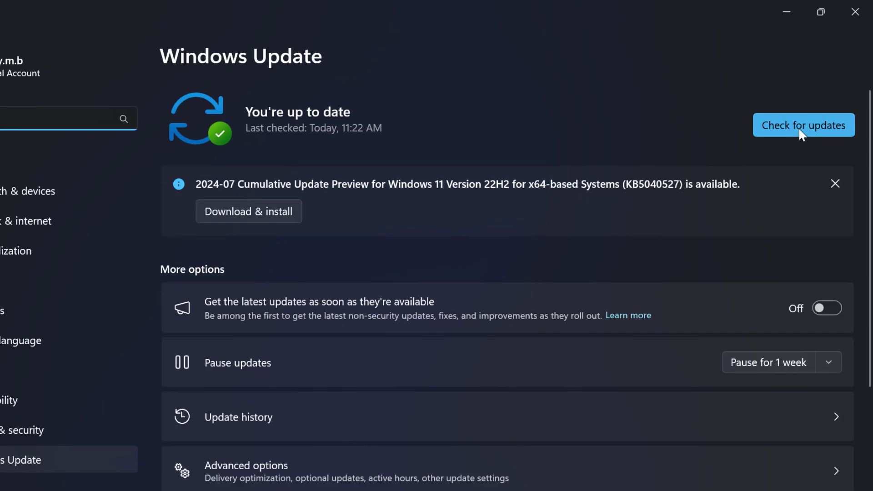
pyautogui.click(800, 127)
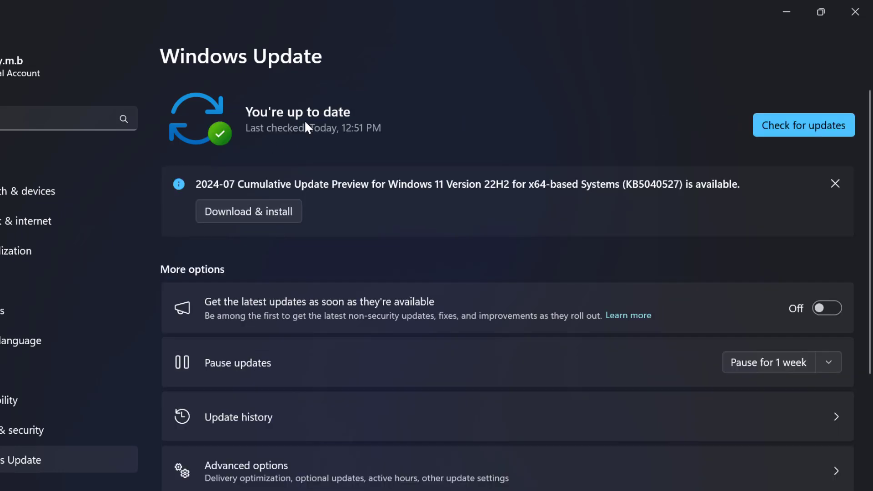
pyautogui.click(855, 12)
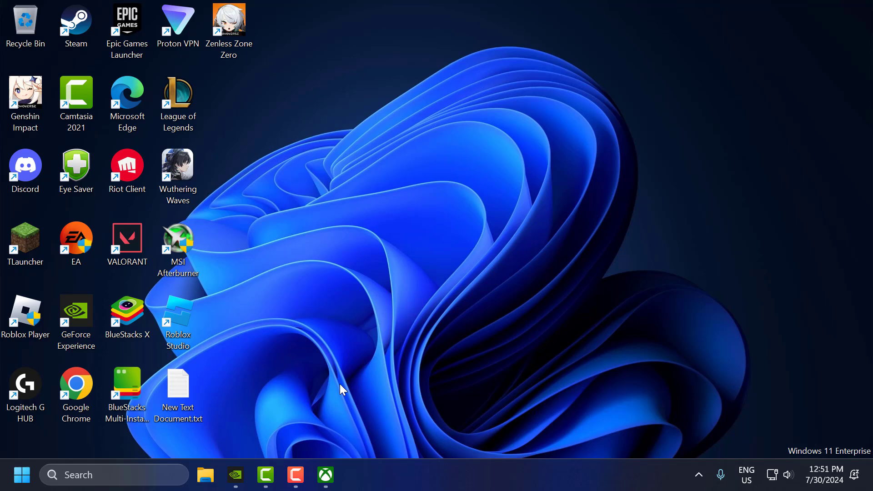
# Check GeForce Experience drivers for updates, confirming Game Ready driver 475.14 is current, then close it
pyautogui.click(235, 475)
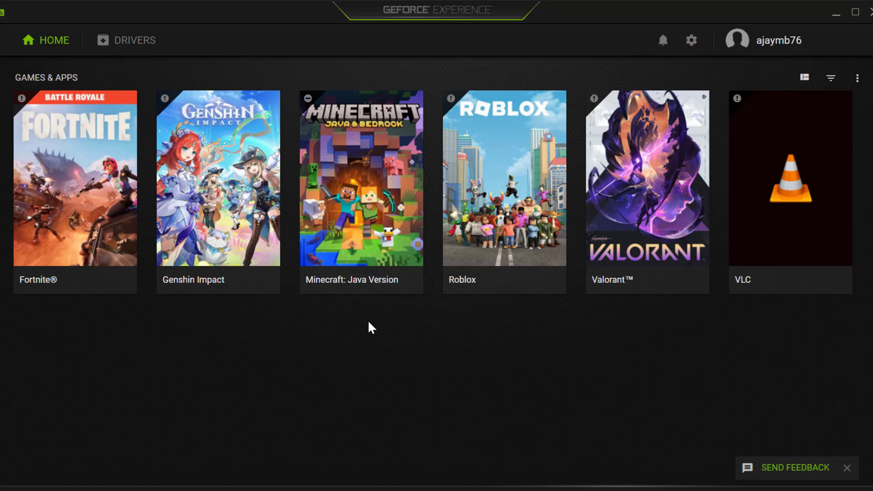
pyautogui.click(126, 40)
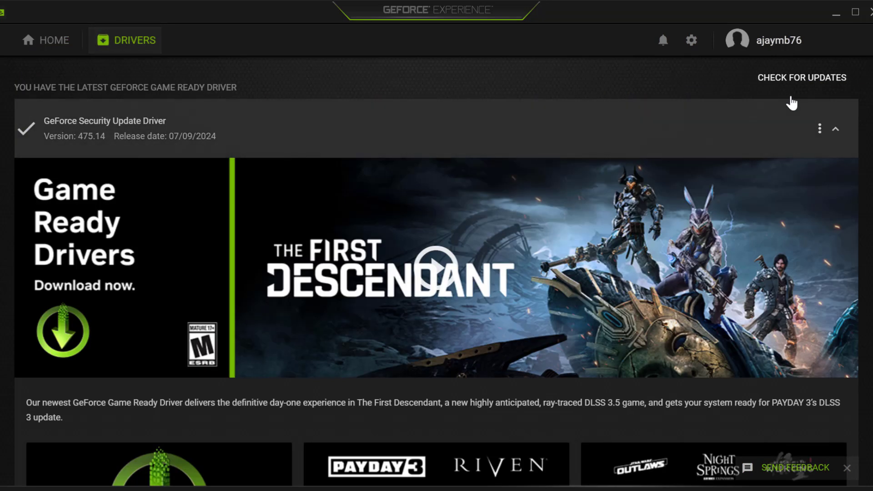
pyautogui.click(796, 78)
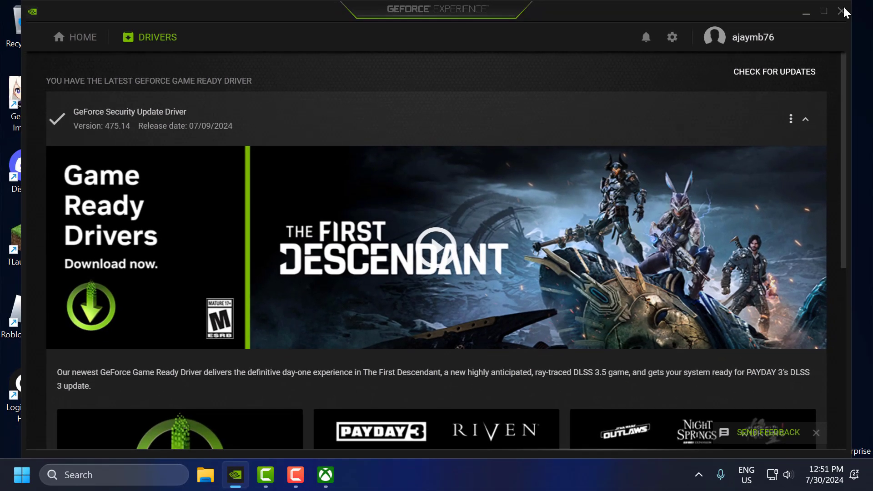
pyautogui.click(868, 11)
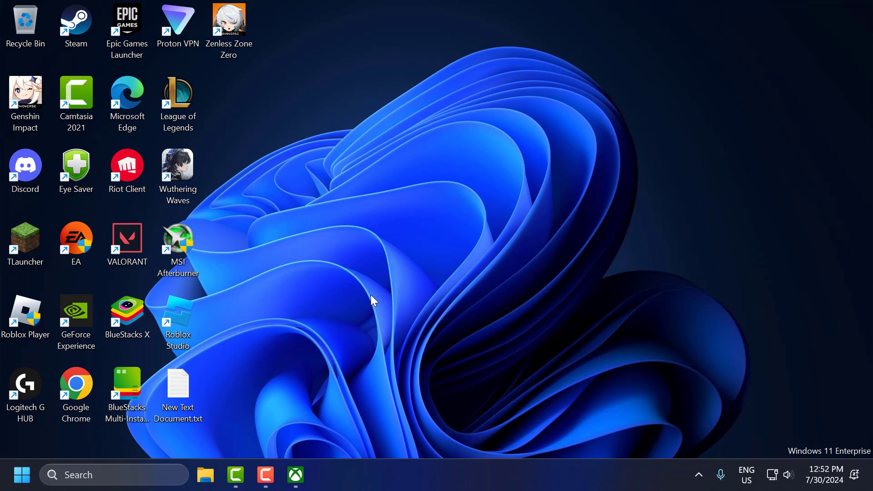
pyautogui.click(294, 473)
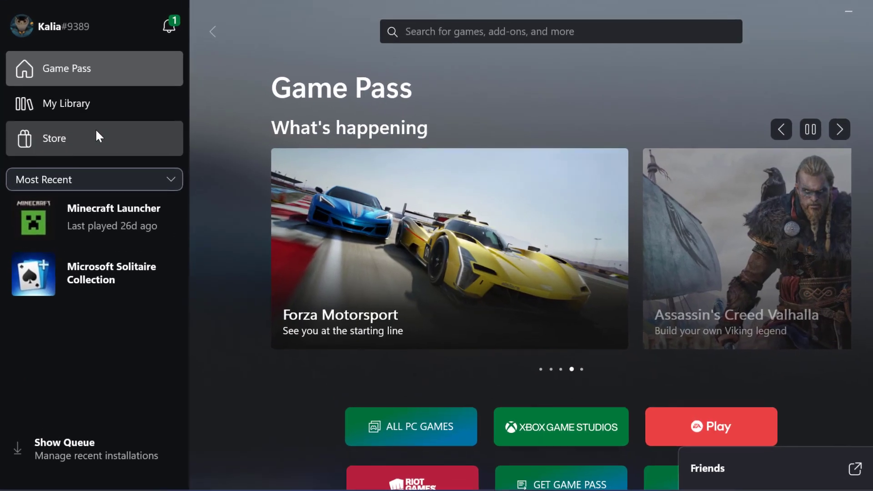
pyautogui.click(94, 105)
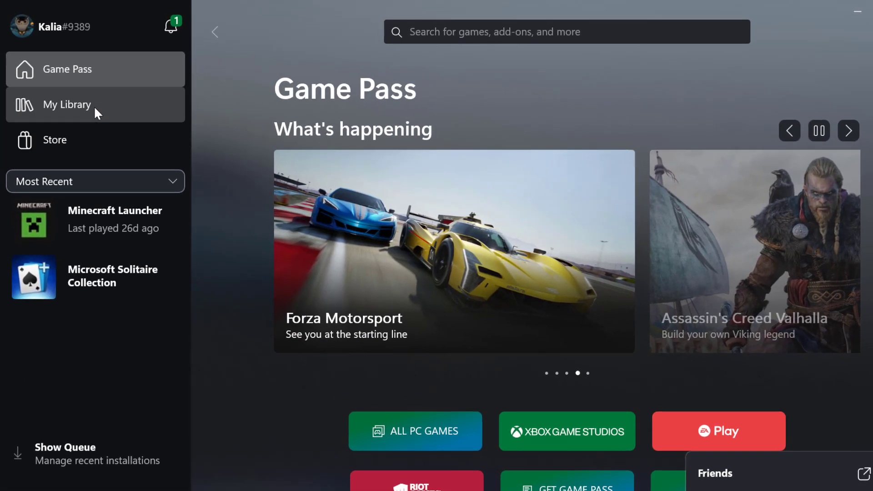
pyautogui.scroll(-5, 437, 296)
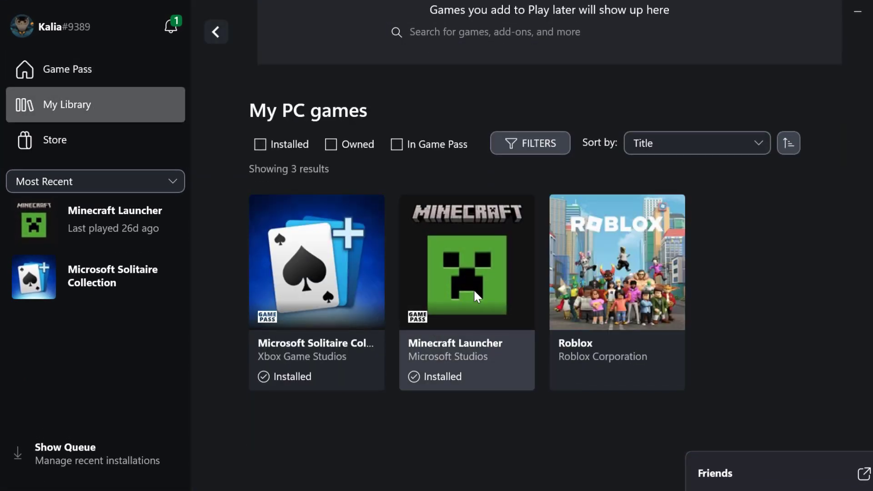
pyautogui.click(473, 288)
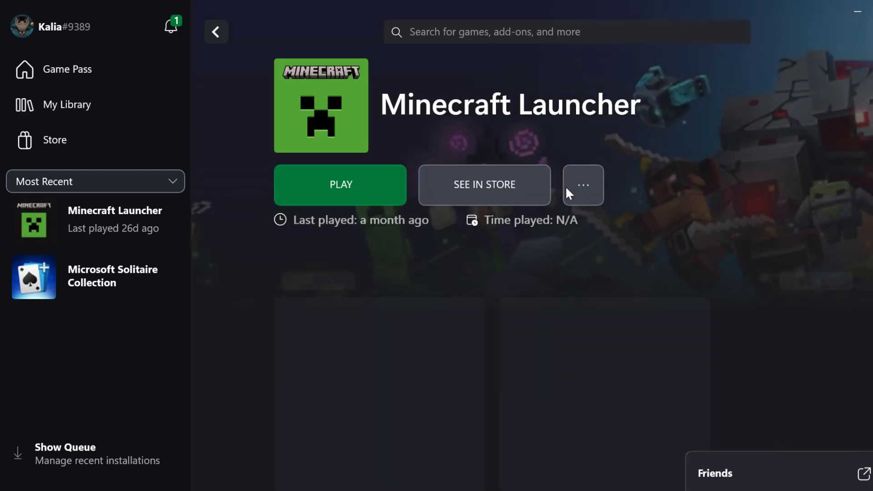
pyautogui.click(597, 194)
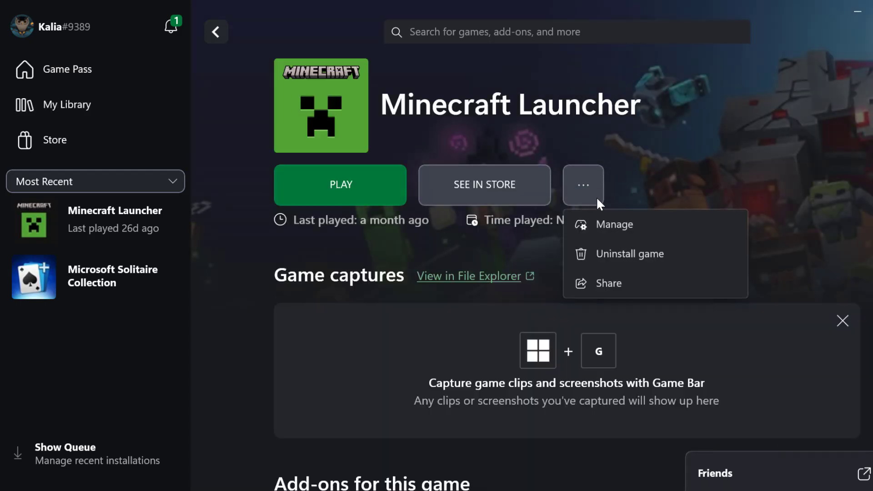
pyautogui.click(633, 220)
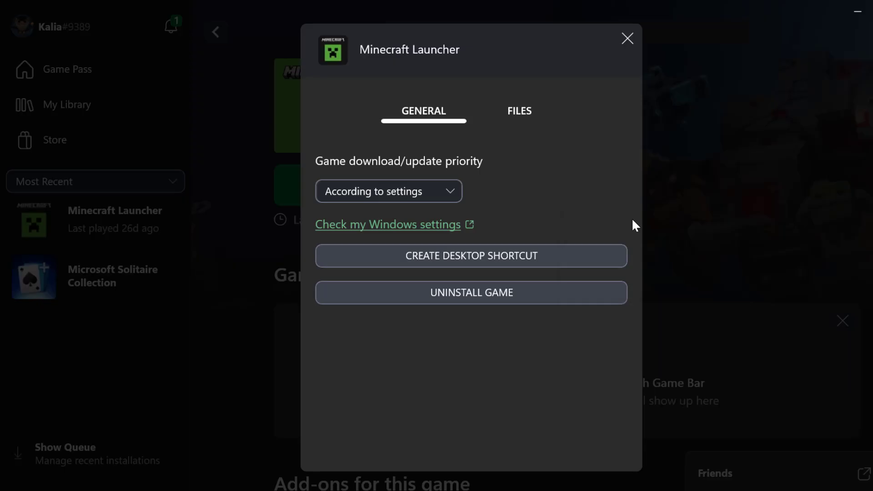
pyautogui.click(519, 113)
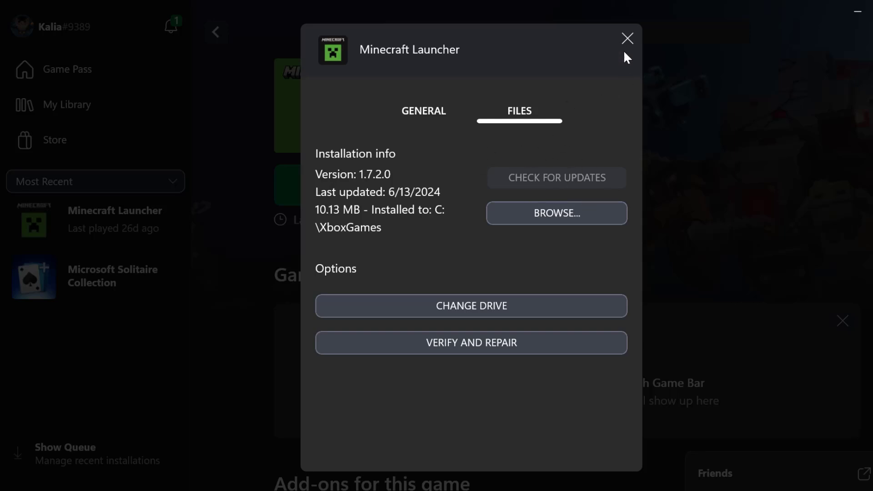
pyautogui.click(627, 38)
pyautogui.click(792, 12)
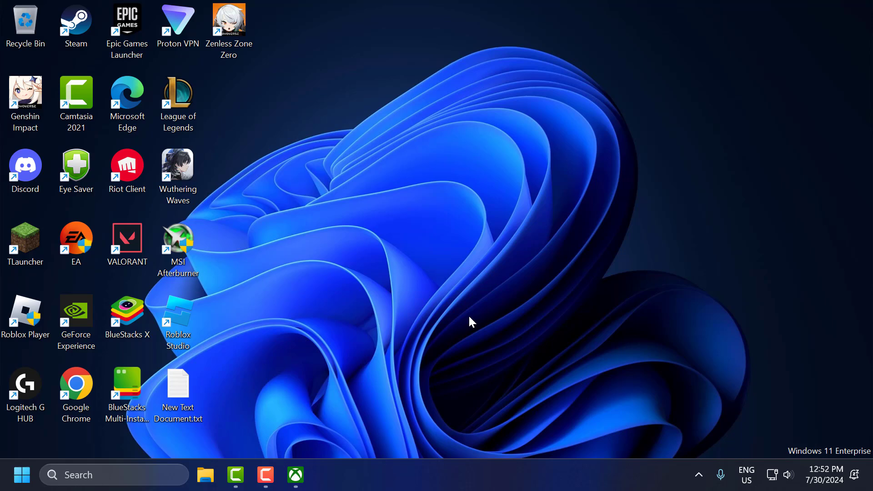
# Verify and repair Minecraft Launcher's files from its Manage > Files page, then minimize Xbox app
pyautogui.click(297, 474)
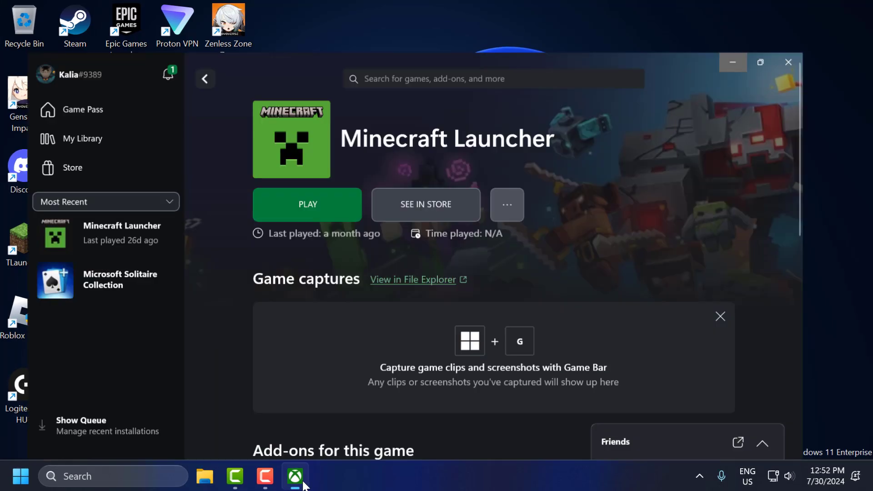
pyautogui.click(507, 203)
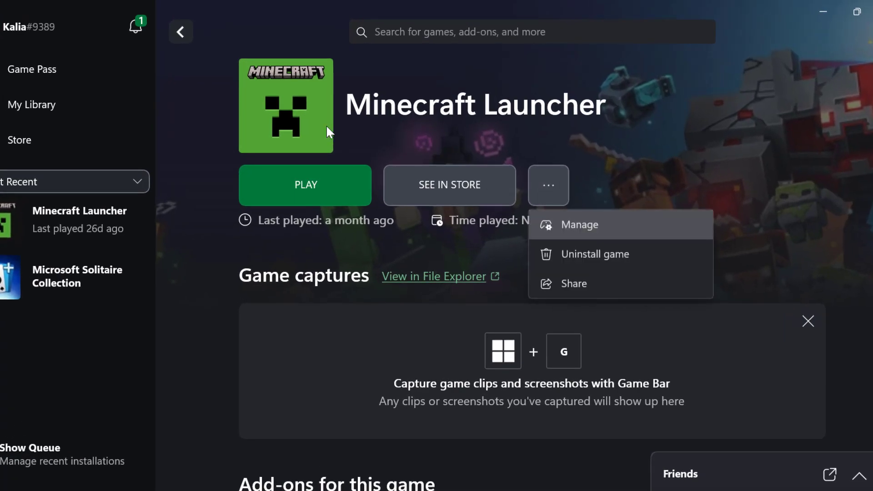
pyautogui.click(574, 230)
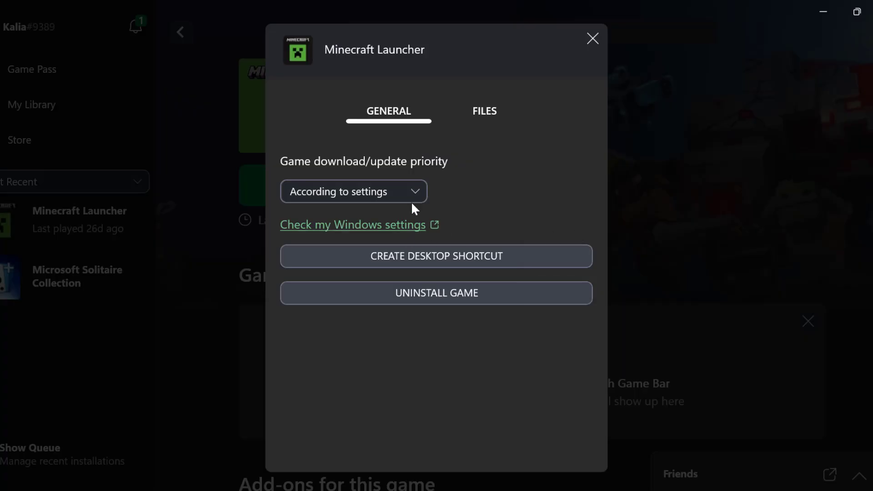
pyautogui.click(484, 112)
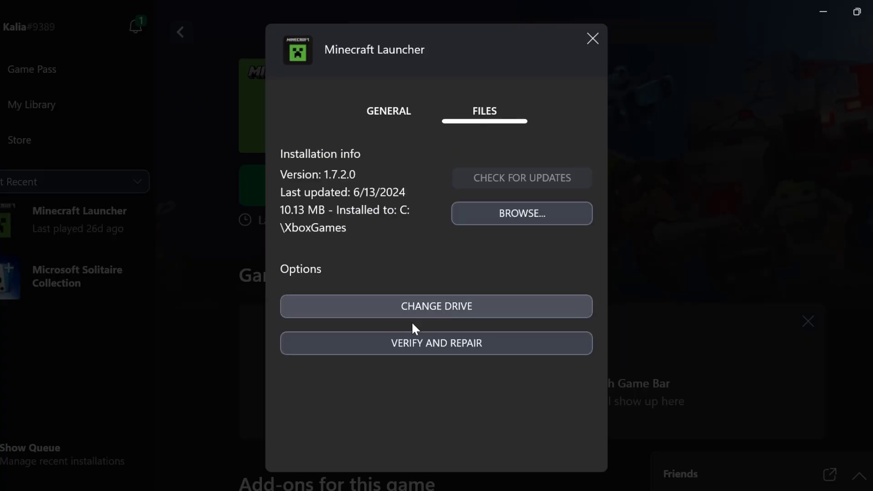
pyautogui.click(441, 343)
pyautogui.click(500, 304)
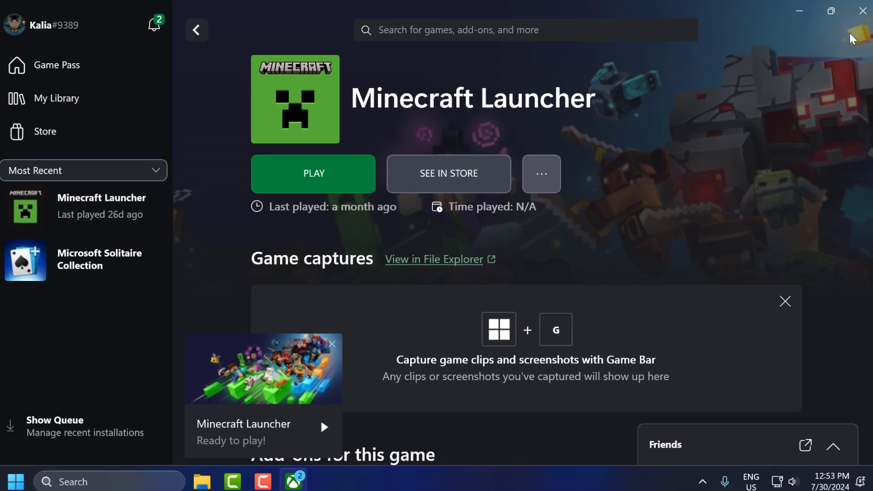
pyautogui.click(799, 10)
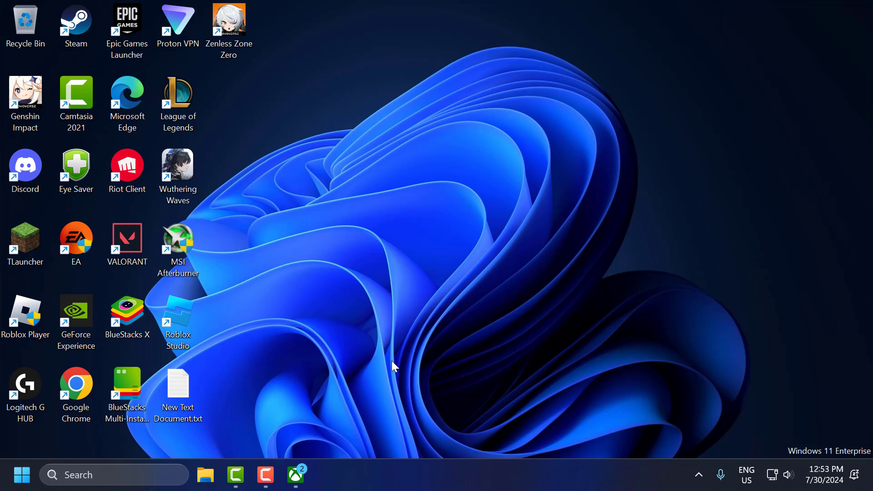
pyautogui.click(296, 475)
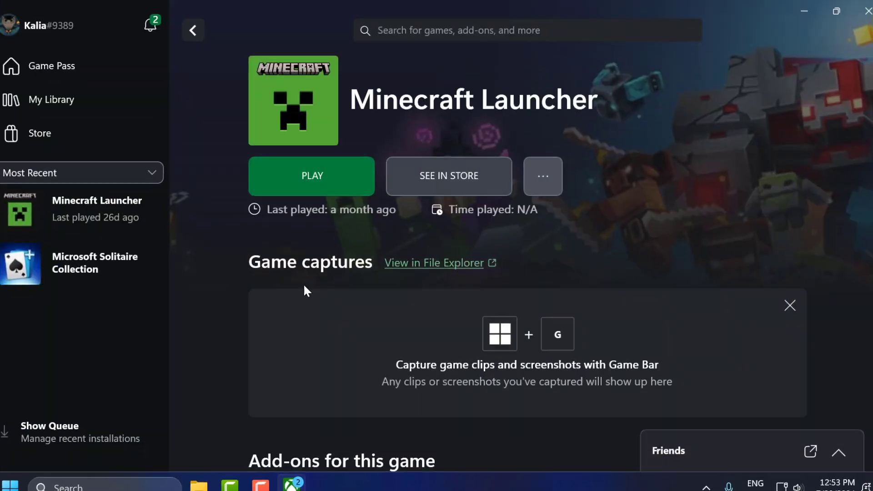
pyautogui.click(544, 196)
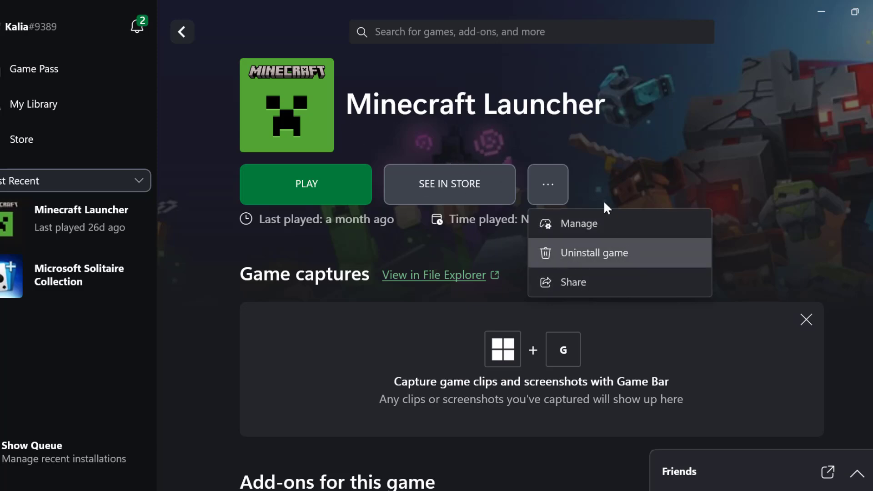
pyautogui.click(602, 175)
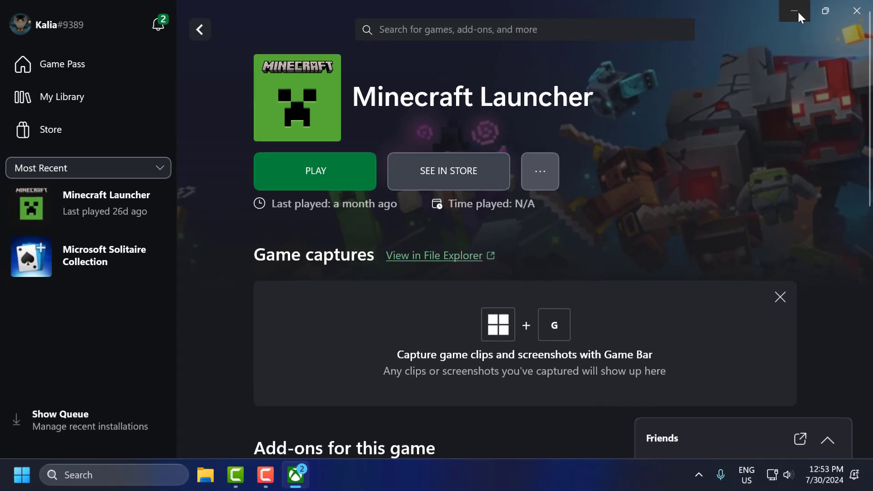
pyautogui.click(797, 10)
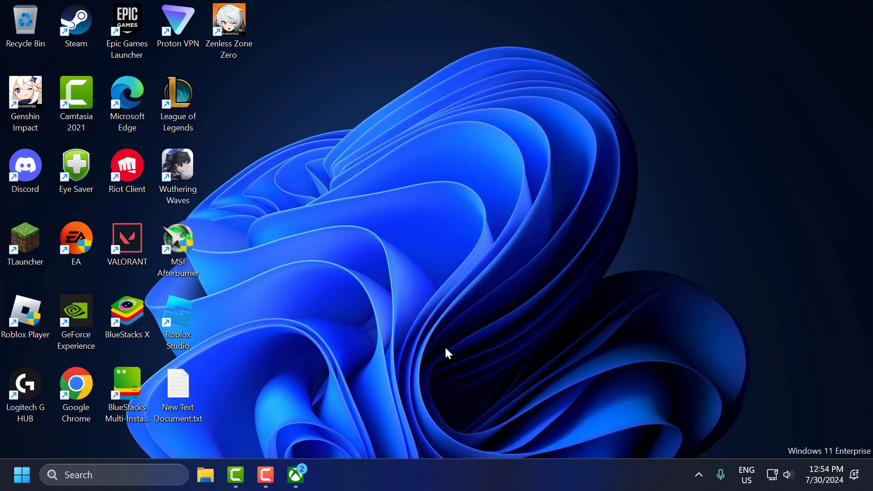
# End the background Microsoft Edge process in Task Manager, then close Task Manager
pyautogui.rightClick(356, 469)
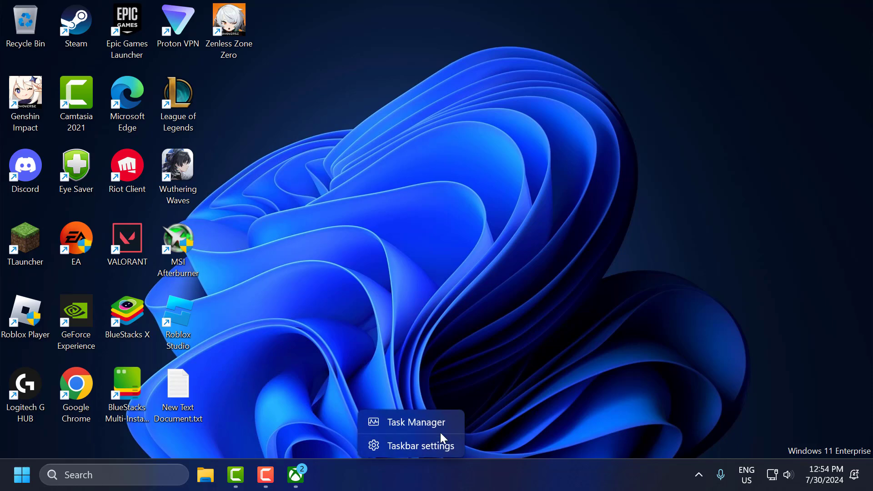
pyautogui.click(430, 425)
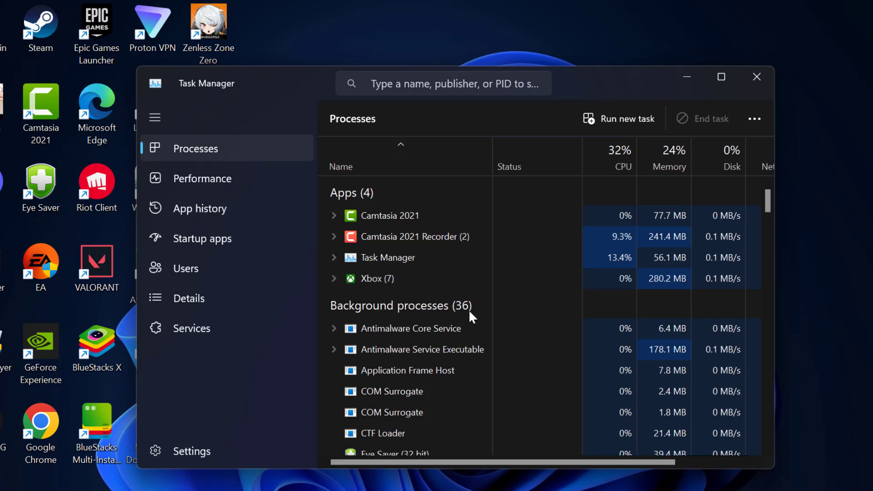
pyautogui.scroll(-3, 470, 312)
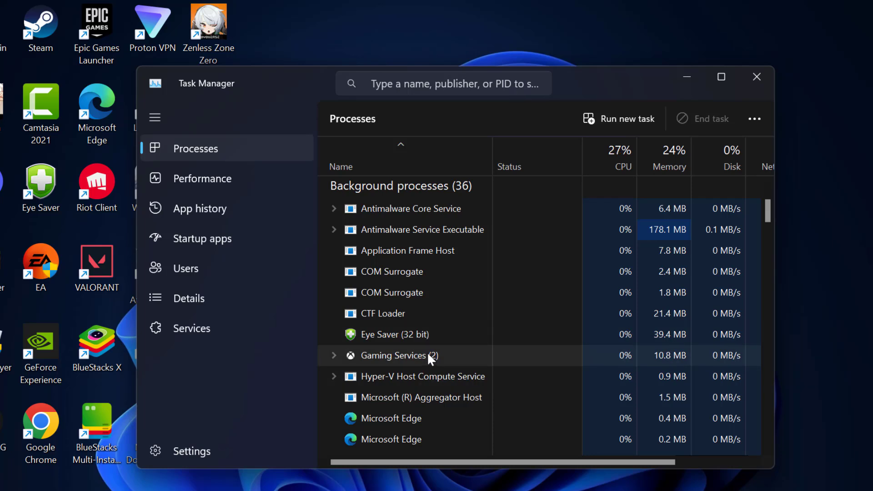
pyautogui.scroll(-1, 428, 368)
pyautogui.rightClick(399, 372)
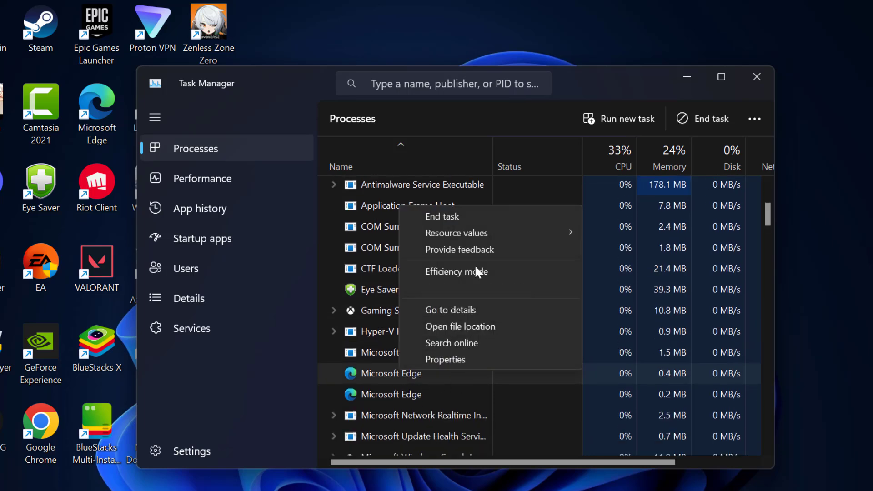
pyautogui.click(454, 215)
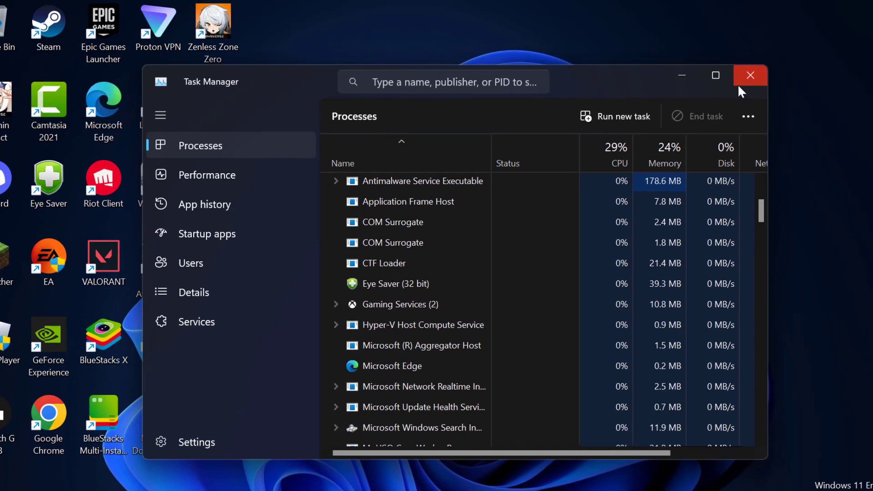
pyautogui.click(756, 78)
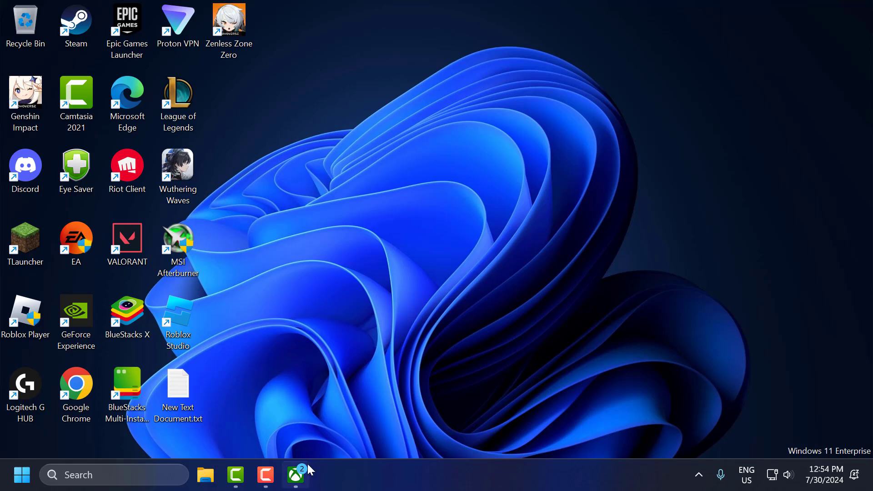
# Create a Minecraft Launcher desktop shortcut from the game's Manage settings in the Xbox app
pyautogui.click(296, 475)
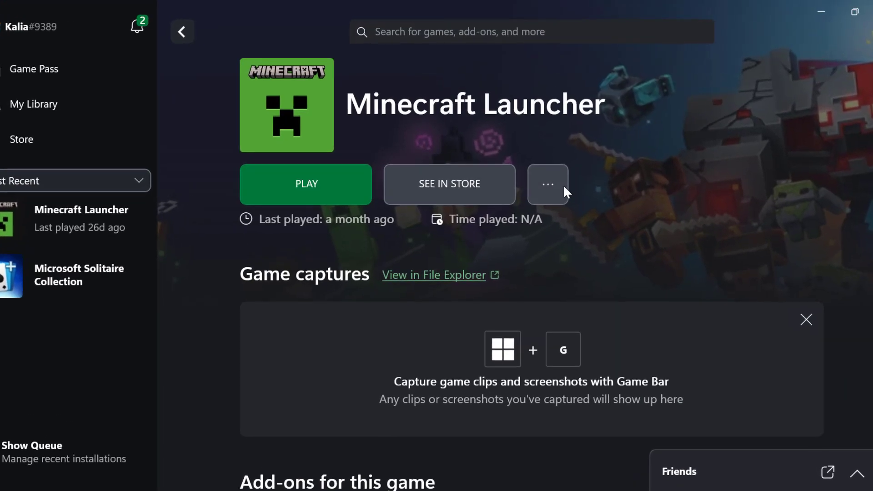
pyautogui.click(560, 180)
pyautogui.click(639, 229)
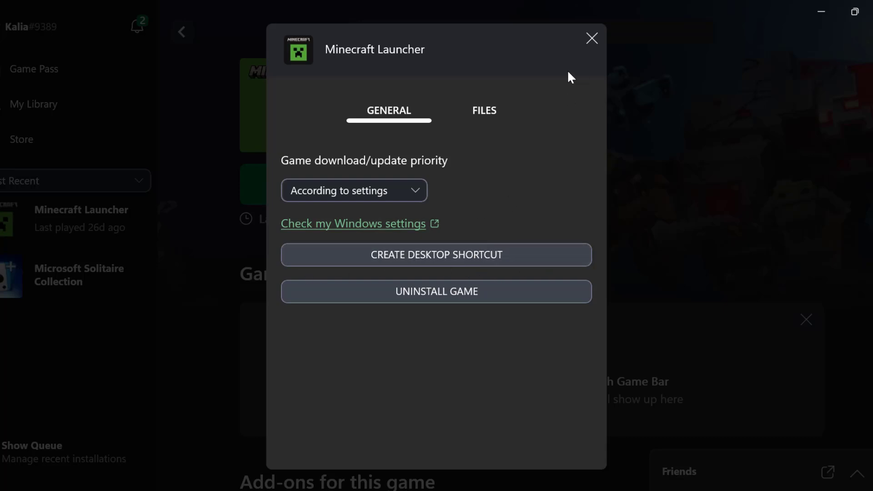
pyautogui.click(591, 38)
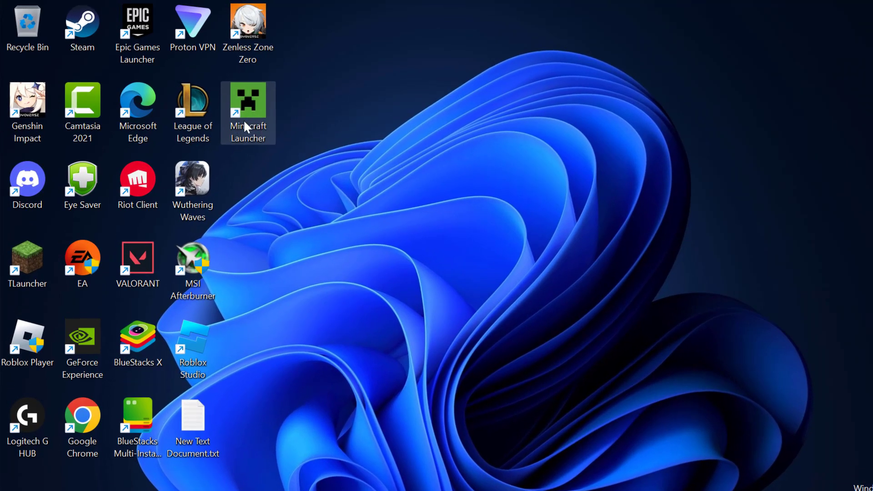
# Run the Minecraft Launcher desktop shortcut as administrator
pyautogui.rightClick(256, 125)
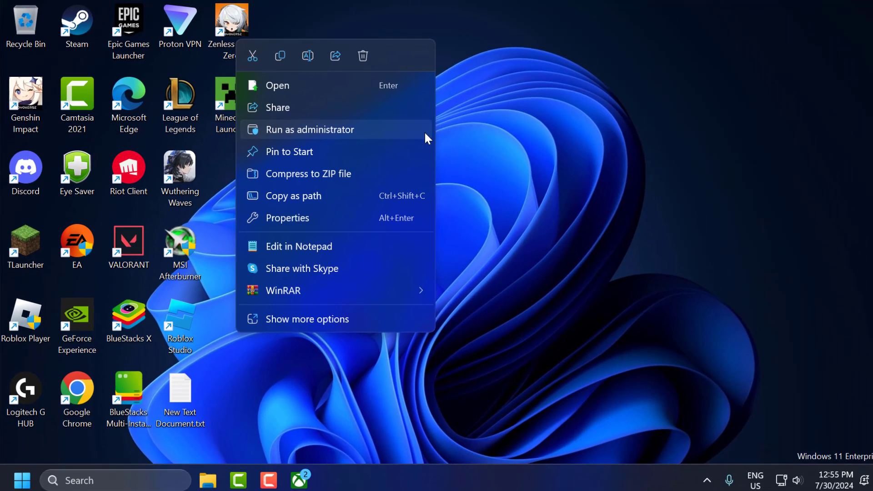
pyautogui.click(500, 186)
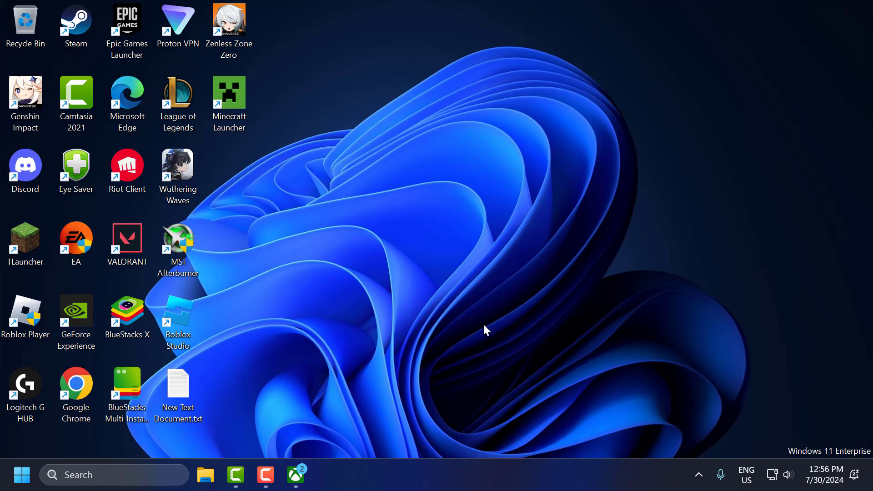
# Reset the Xbox app's data from its App settings page, then close Settings
pyautogui.click(136, 478)
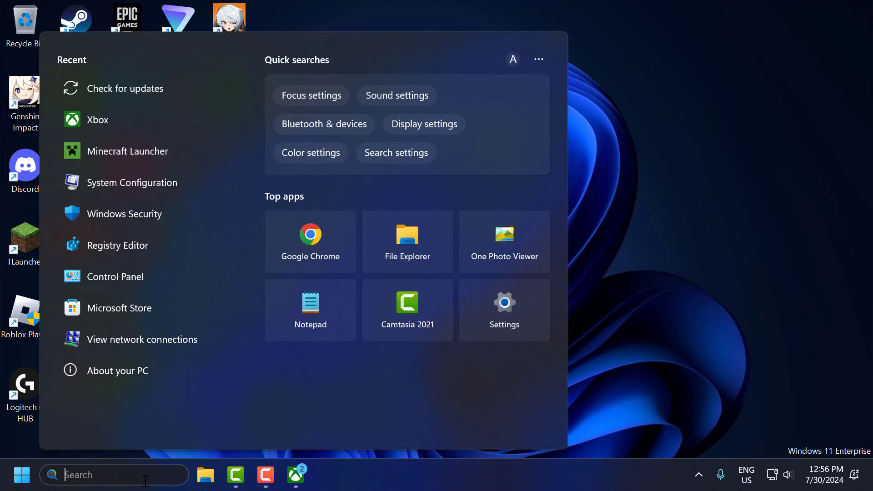
pyautogui.write('xbox')
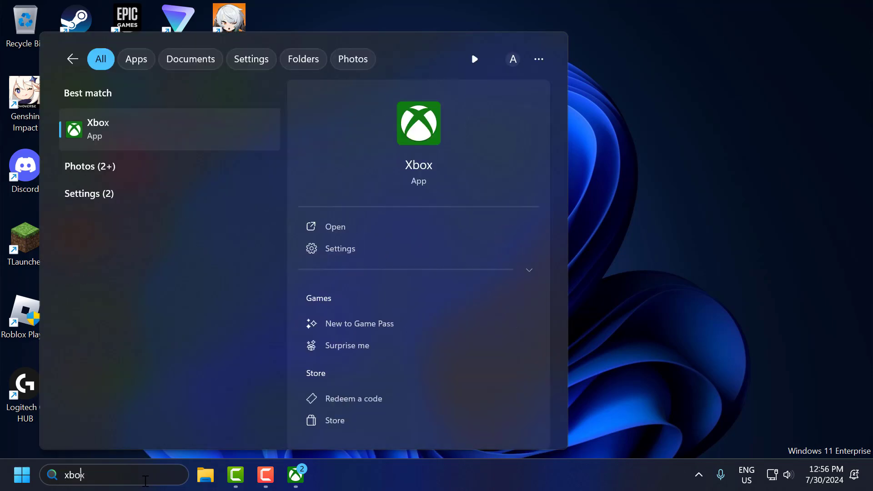
pyautogui.rightClick(88, 134)
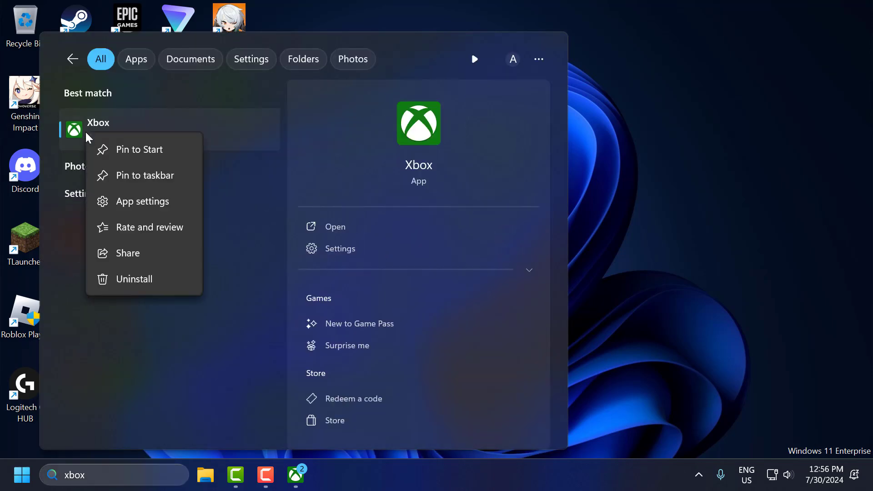
pyautogui.click(136, 205)
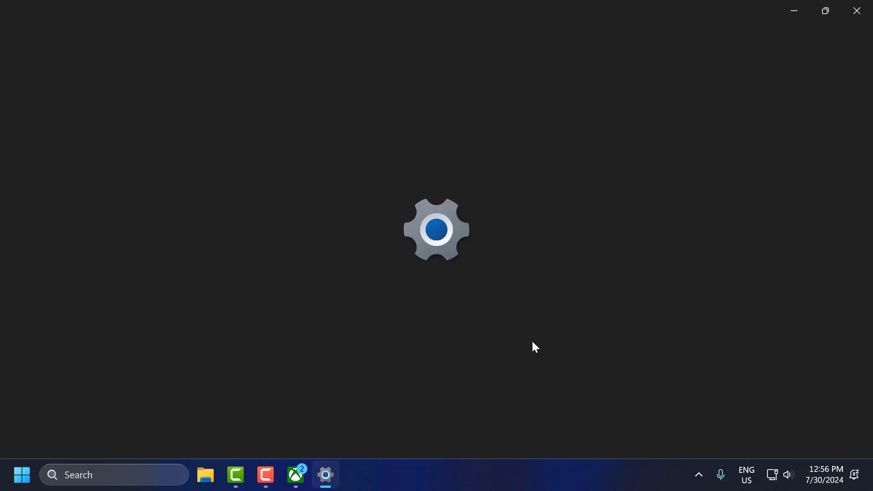
pyautogui.scroll(-15, 459, 287)
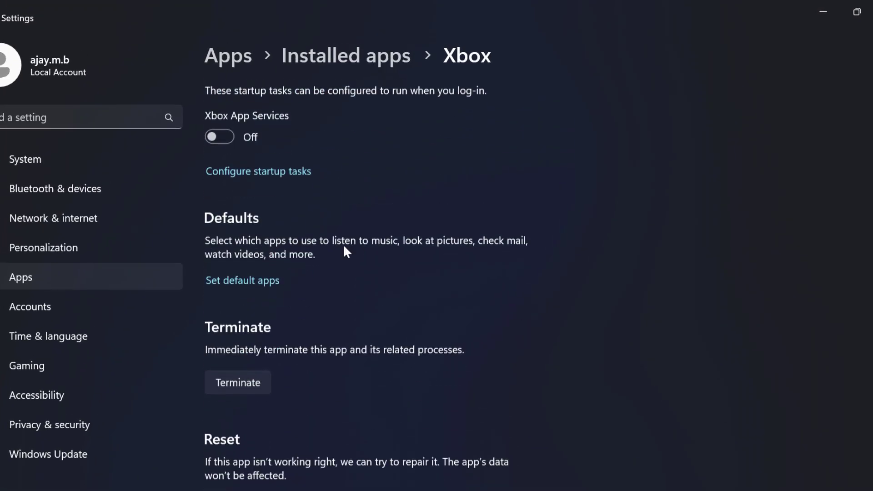
pyautogui.scroll(-2, 272, 277)
pyautogui.click(246, 186)
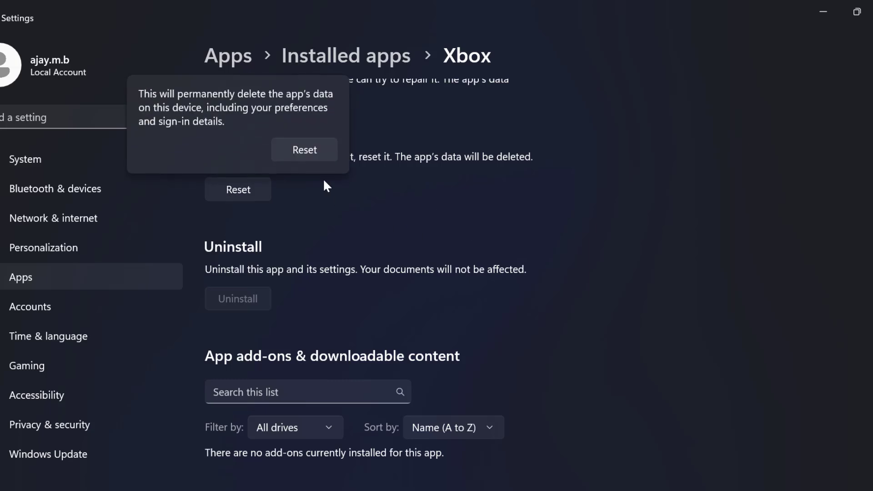
pyautogui.click(318, 157)
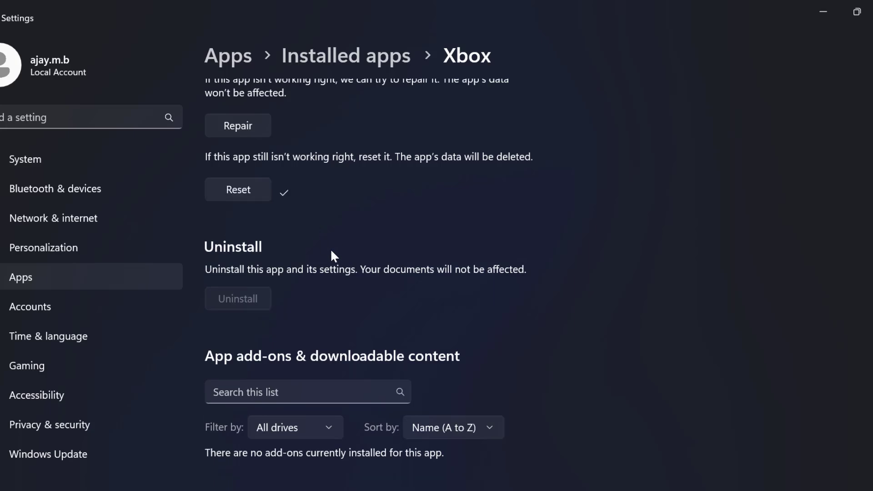
pyautogui.click(841, 13)
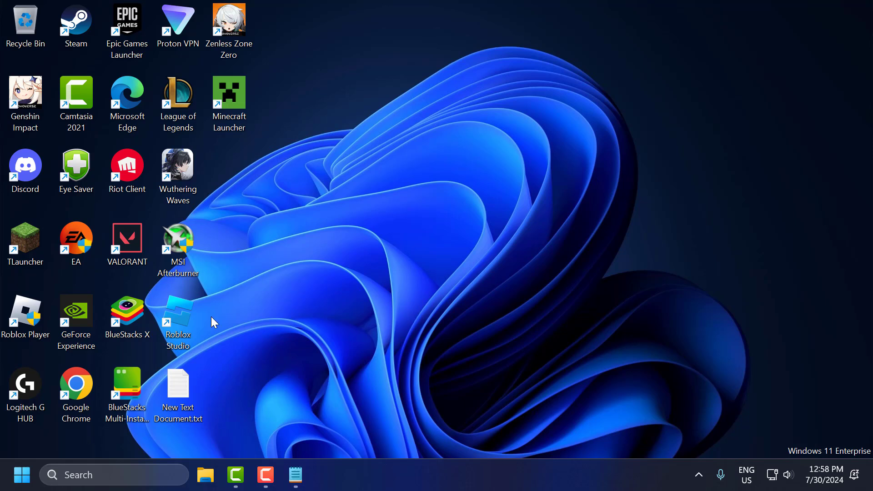
# Launch Windows PowerShell as administrator
pyautogui.click(141, 475)
pyautogui.write('windo')
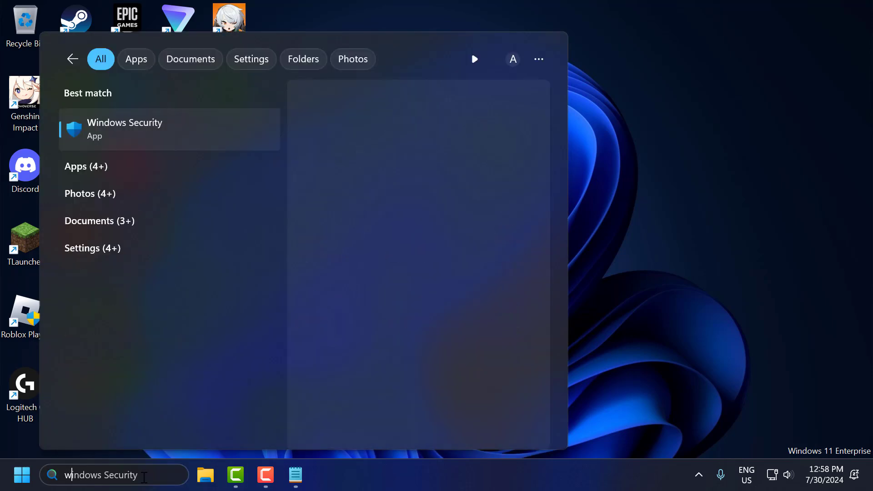
pyautogui.write('ws powerShell')
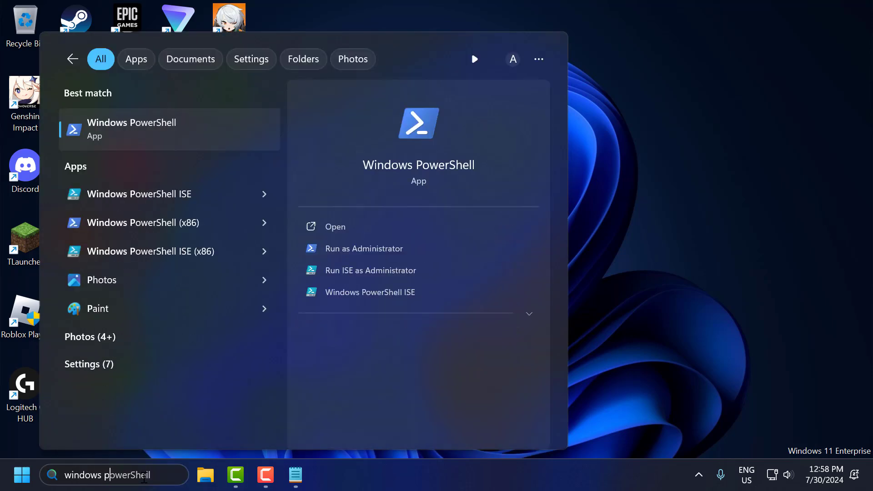
pyautogui.rightClick(185, 139)
pyautogui.click(210, 152)
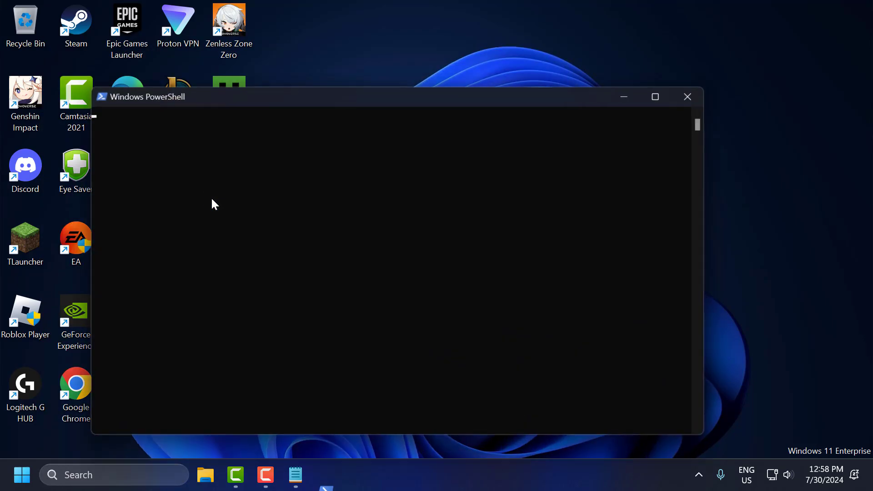
# Run the gamingservices and xboxgamingoverlay Get-AppxPackage | remove-appxpackage commands from the Notepad notes
pyautogui.click(296, 474)
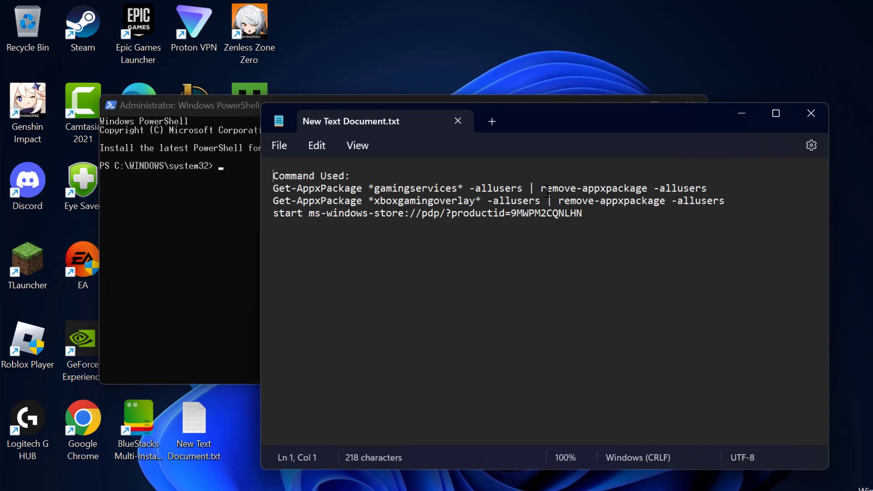
pyautogui.tripleClick(549, 188)
pyautogui.click(742, 113)
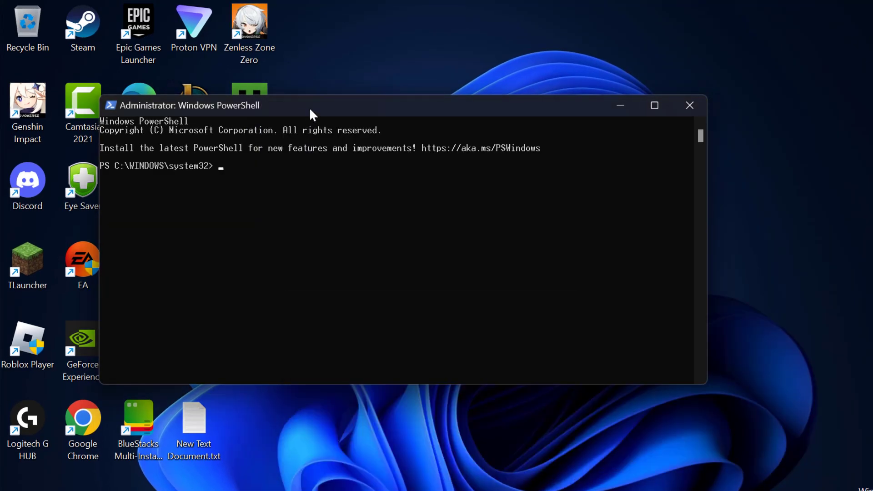
pyautogui.write('Get-AppxPackage *gamingservices* -allusers | remove-appxpackage -allusers')
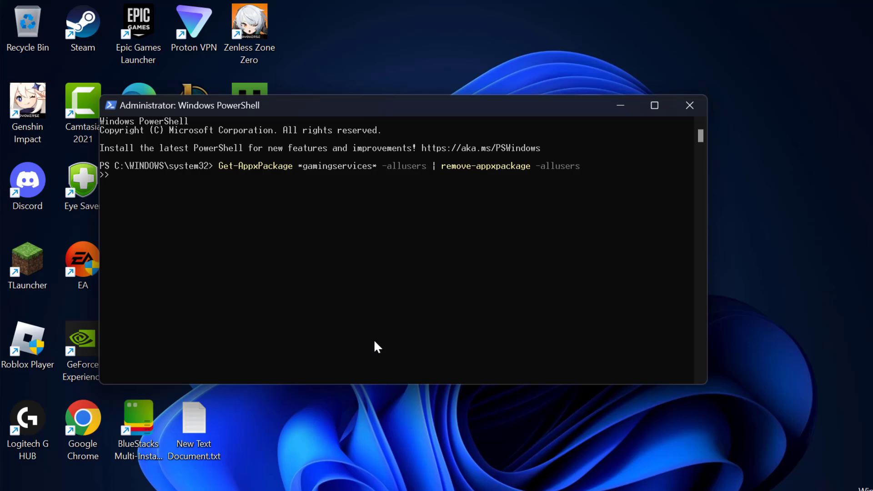
pyautogui.hotkey('alt', 'Tab')
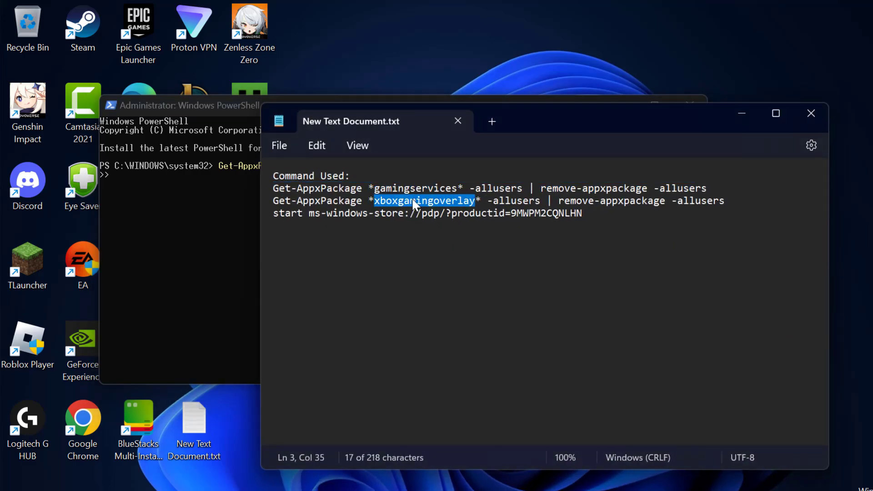
pyautogui.tripleClick(414, 200)
pyautogui.click(742, 113)
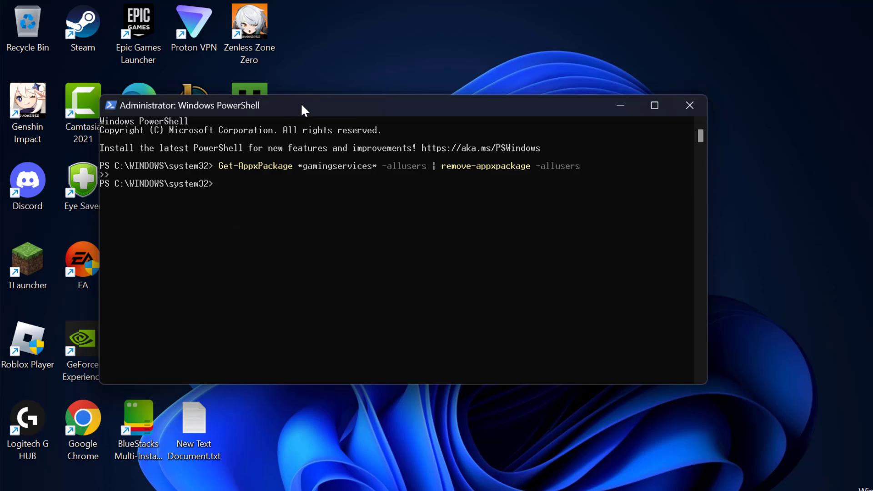
pyautogui.write('Get-AppxPackage *xboxgamingoverlay* -allusers | remove-appxpackage -allusers')
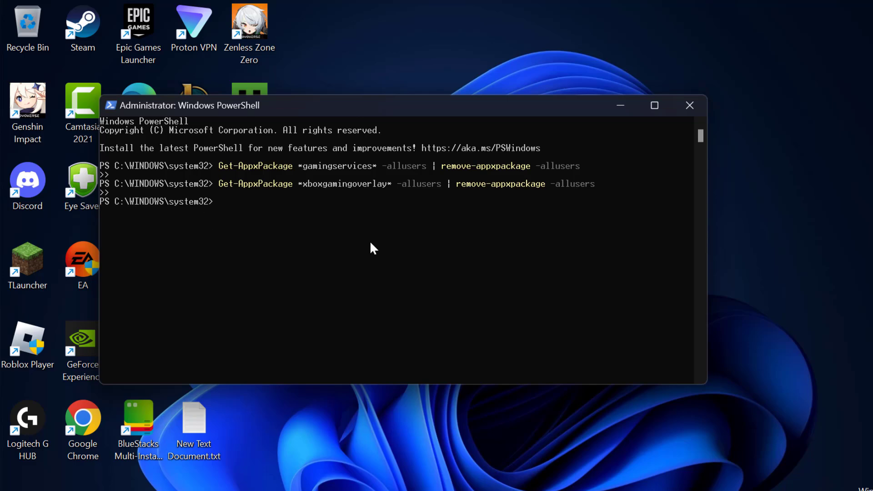
# Copy the start ms-windows-store command from the notes and paste it at the PowerShell prompt
pyautogui.doubleClick(194, 417)
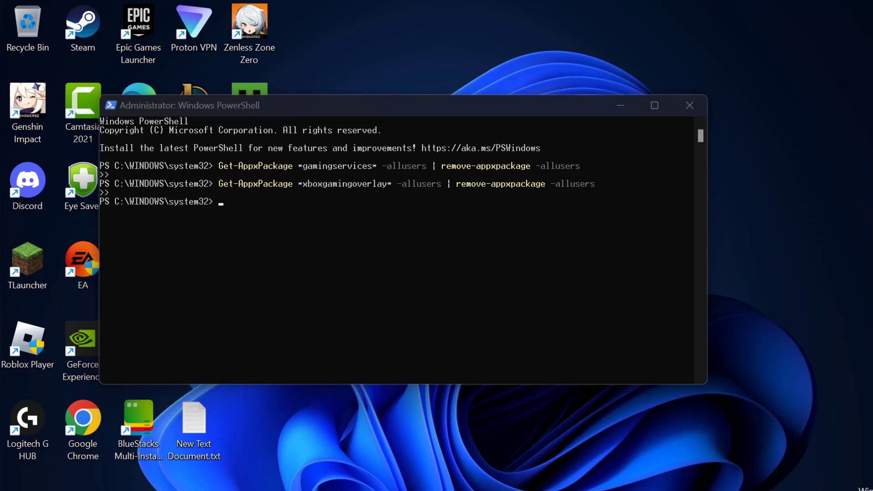
pyautogui.click(376, 214)
pyautogui.tripleClick(376, 214)
pyautogui.hotkey('ctrl', 'c')
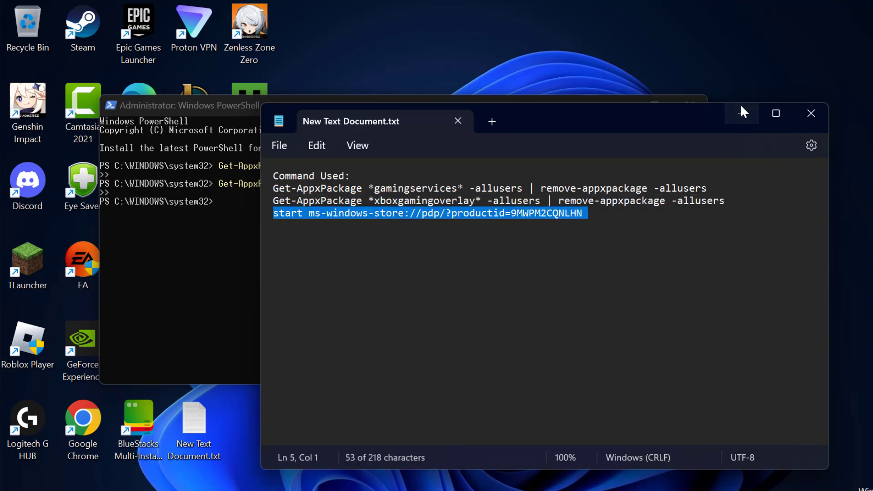
pyautogui.click(741, 113)
pyautogui.rightClick(455, 263)
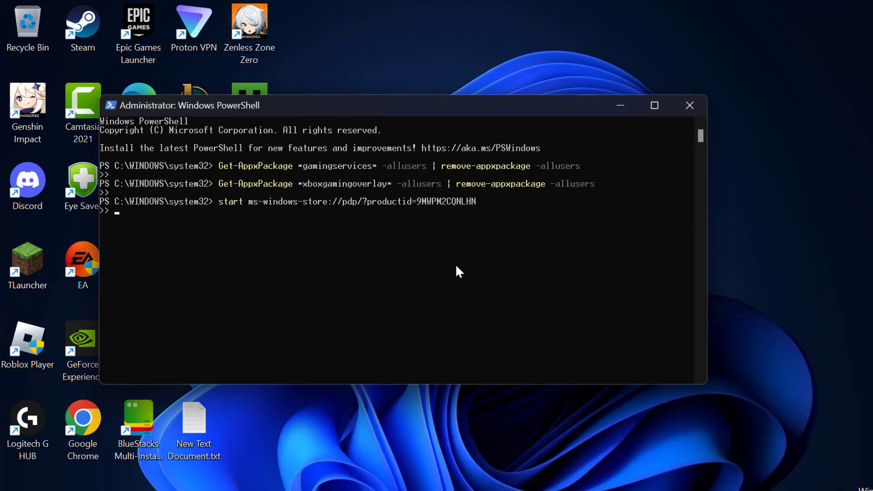
# Run the command to open the Gaming Services Store page and install Gaming Services
pyautogui.press('Return')
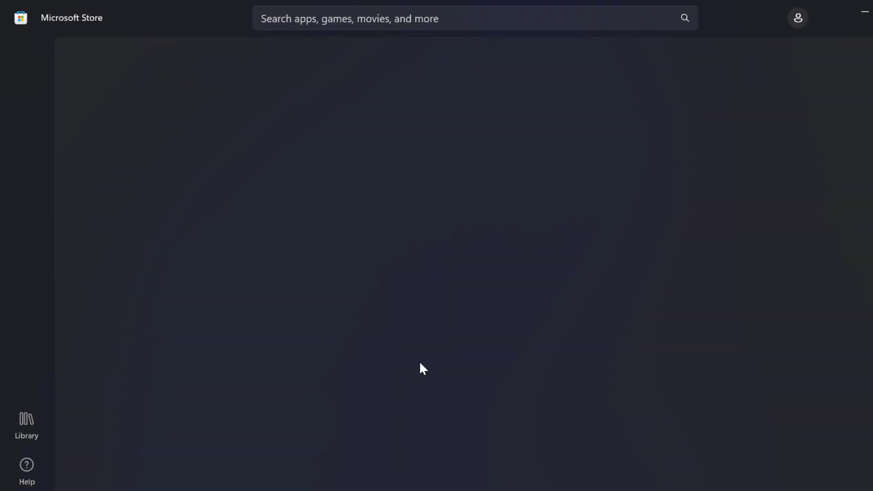
pyautogui.click(226, 298)
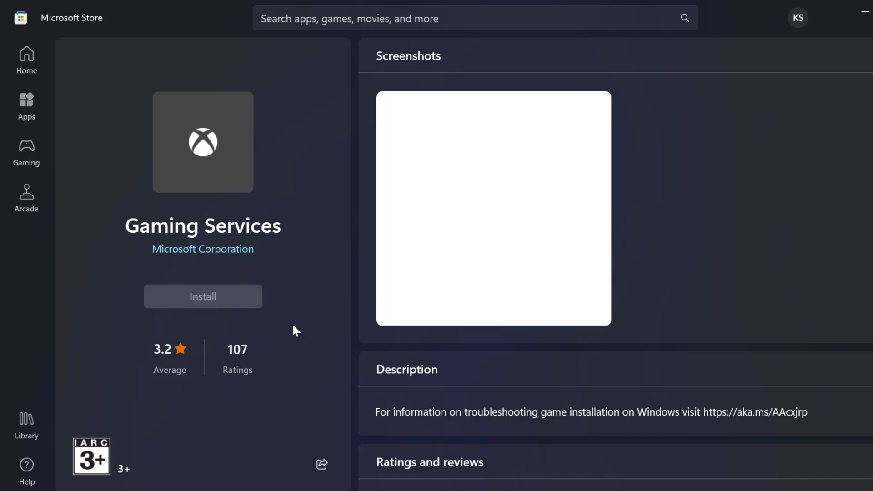